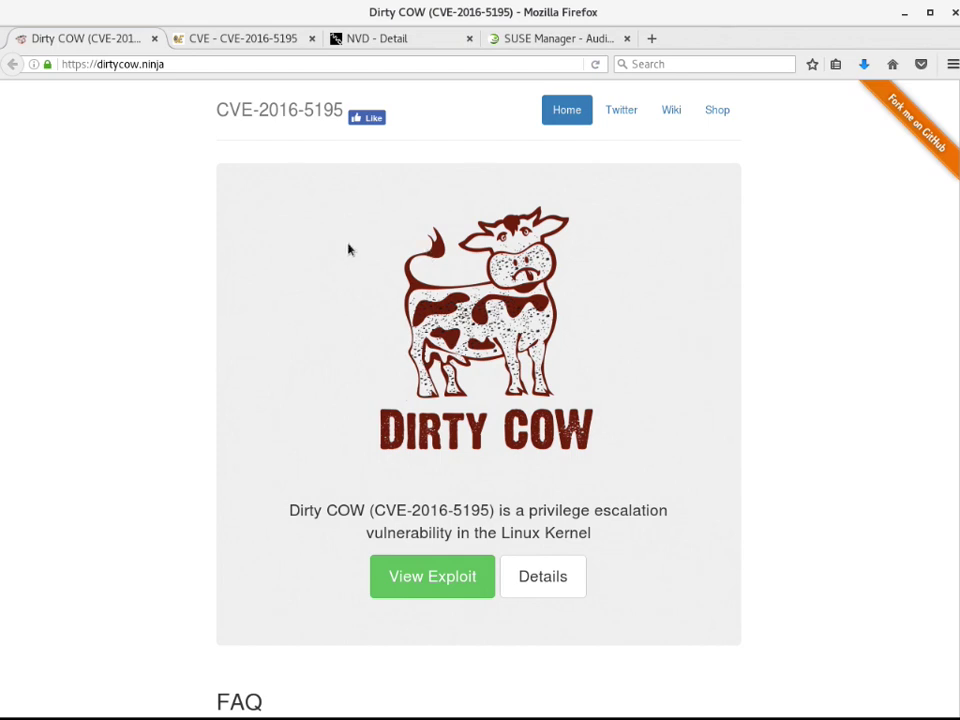
# Review the CVE-2016-5195 entry on the CVE site and its vulnerability summary in the National Vulnerability Database.
pyautogui.moveTo(313, 339)
pyautogui.click(218, 37)
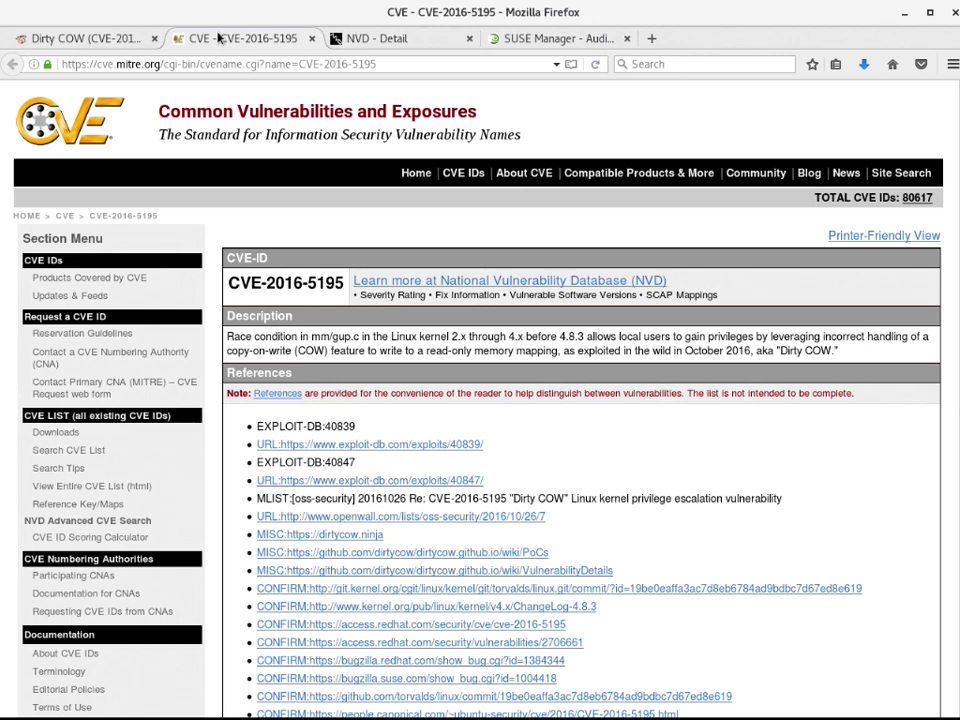
pyautogui.click(408, 45)
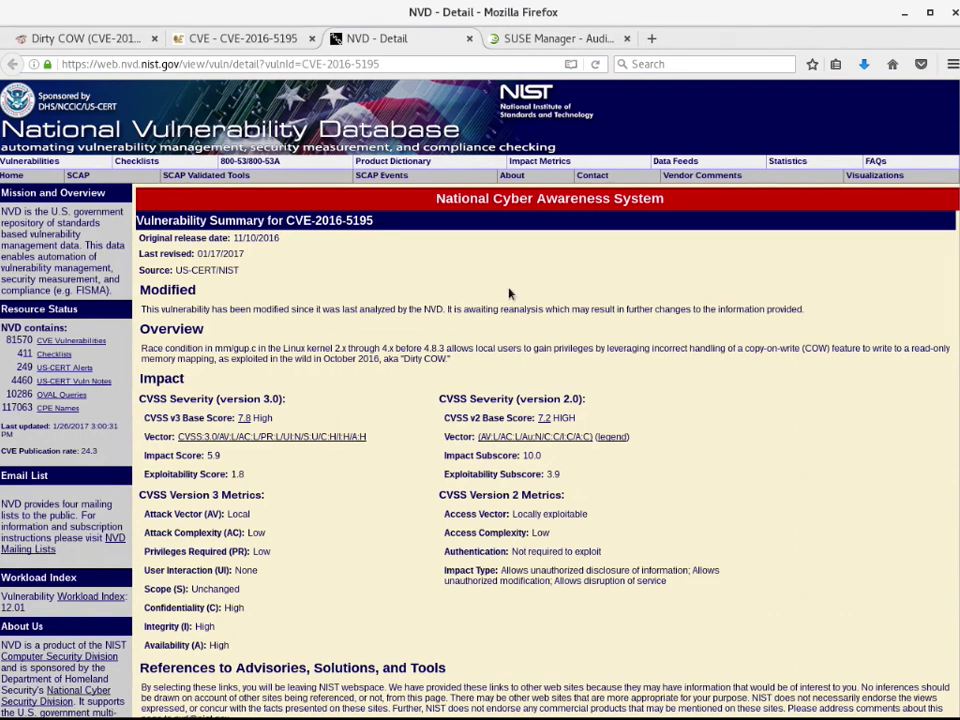
# Switch to SUSE Manager and audit the systems for CVE number 2016-5195.
pyautogui.click(546, 39)
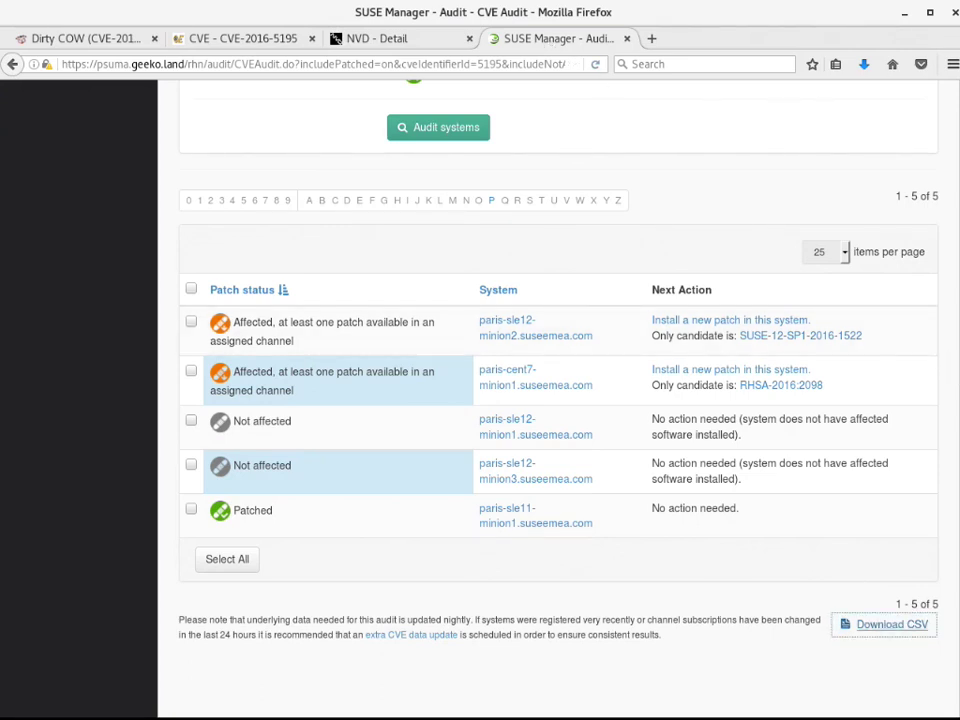
pyautogui.scroll(5, 558, 400)
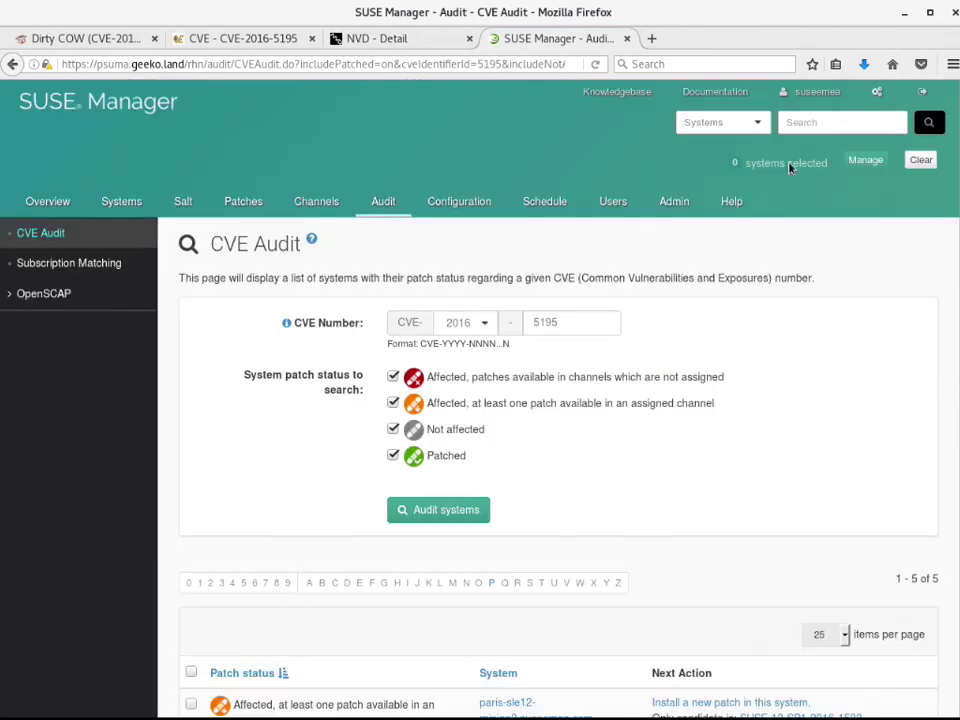
pyautogui.press('BackSpace')
pyautogui.press('BackSpace')
pyautogui.press('BackSpace')
pyautogui.press('BackSpace')
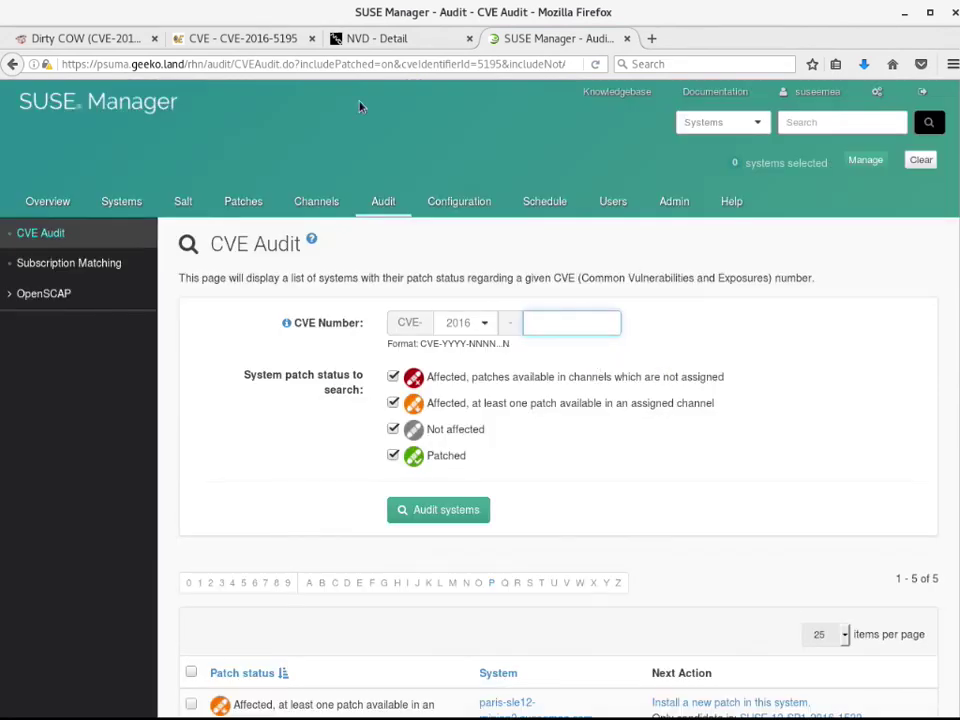
pyautogui.click(60, 40)
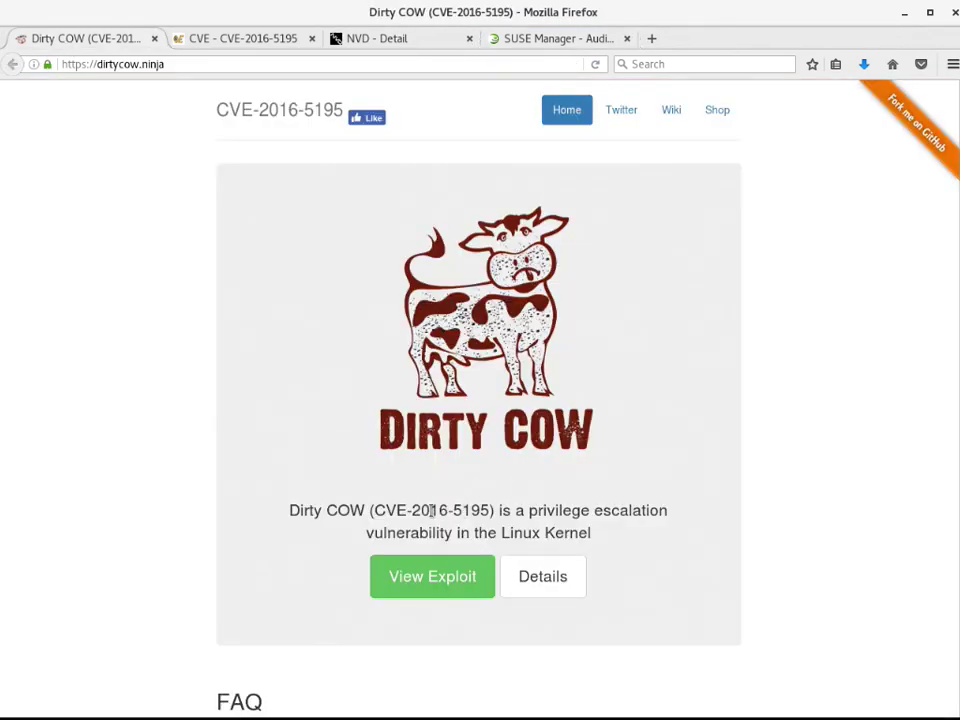
pyautogui.click(566, 42)
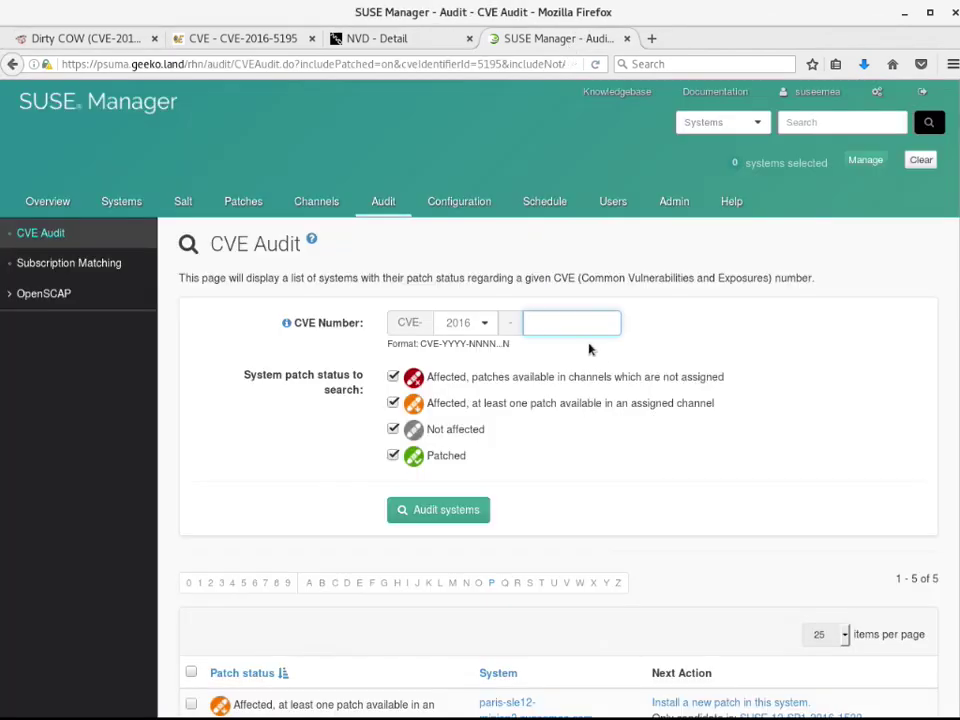
pyautogui.write('519')
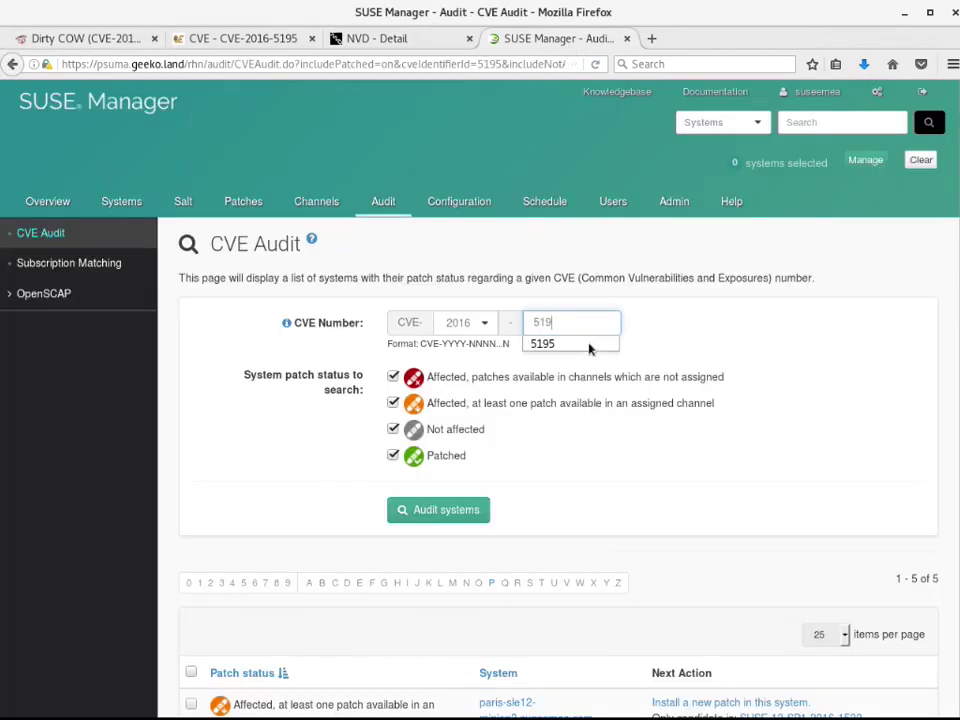
pyautogui.write('5')
pyautogui.click(569, 343)
pyautogui.click(430, 511)
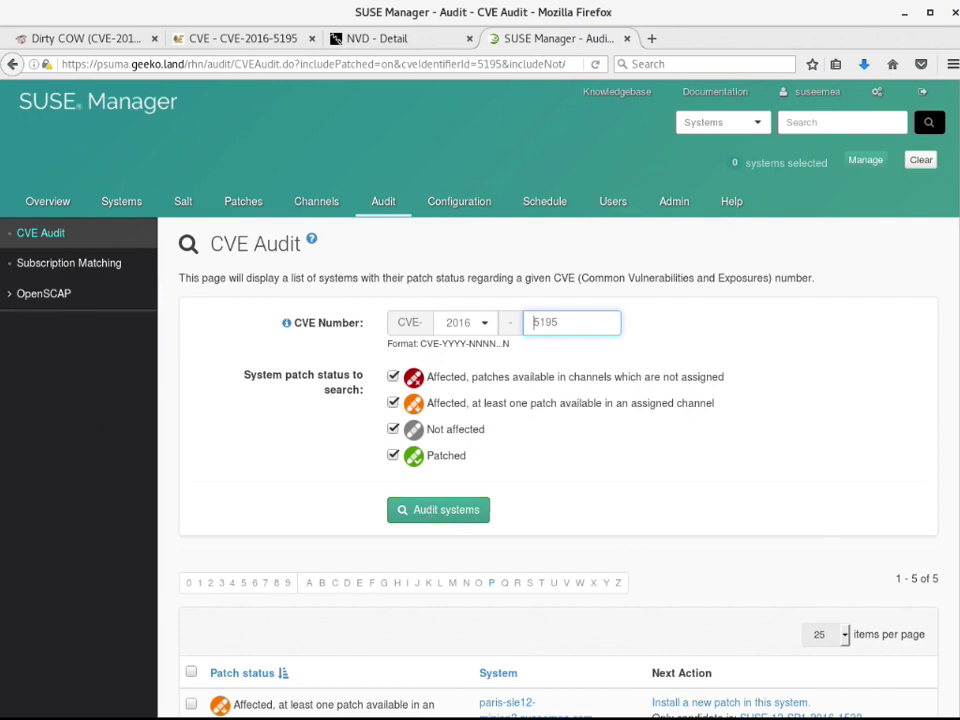
# Schedule the kernel-source-12804 patch from the audit results for paris-sle11-minion1.suseemea.com, keeping the proposed time.
pyautogui.click(955, 300)
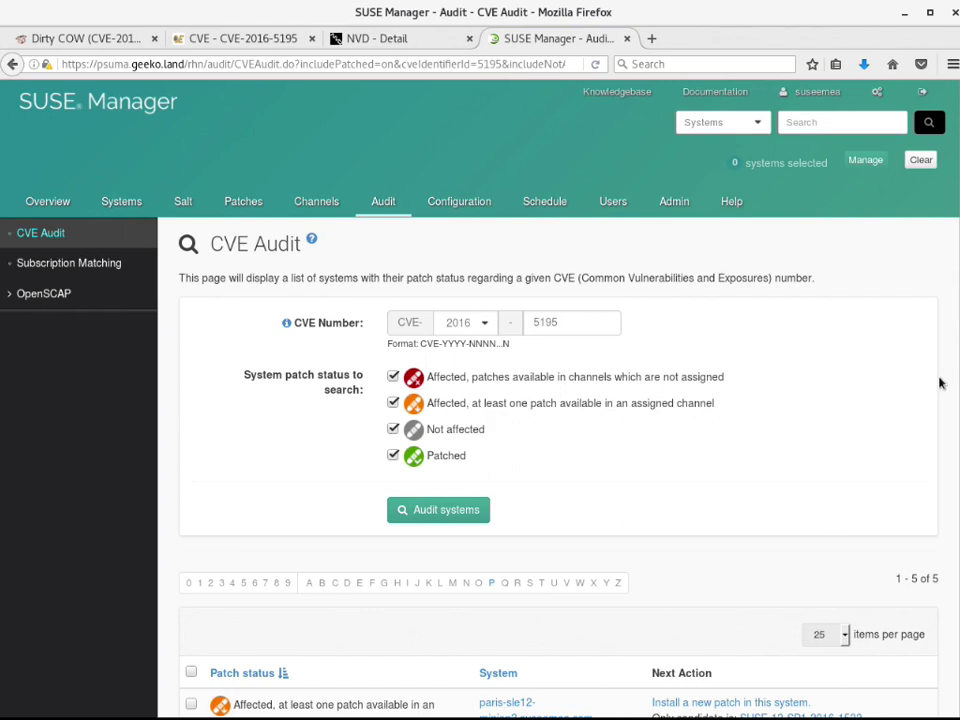
pyautogui.scroll(-5, 940, 578)
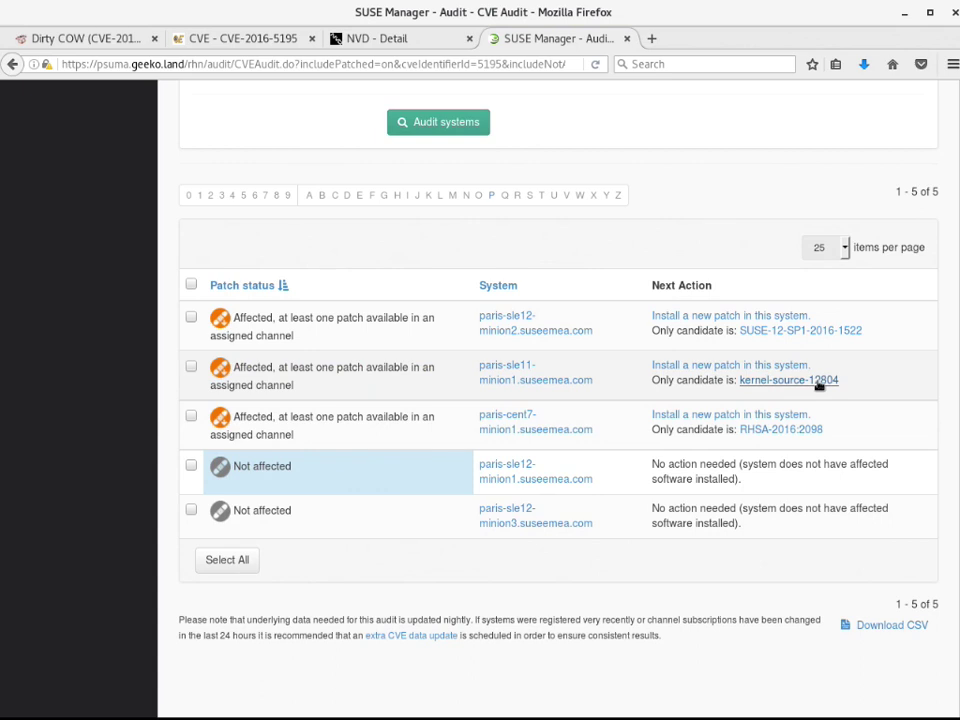
pyautogui.click(818, 386)
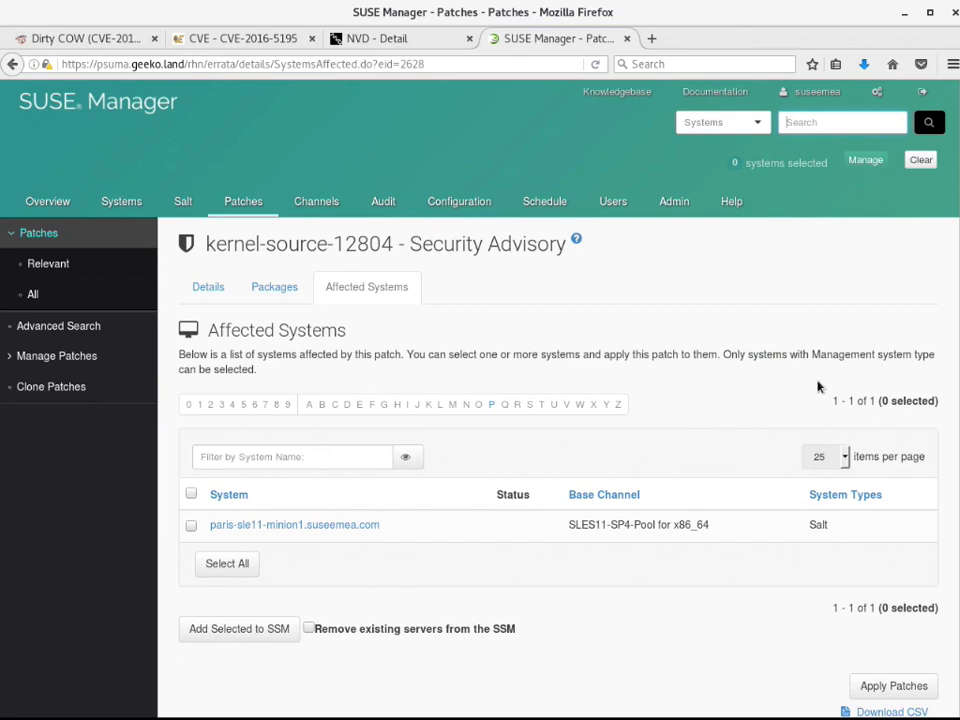
pyautogui.click(190, 527)
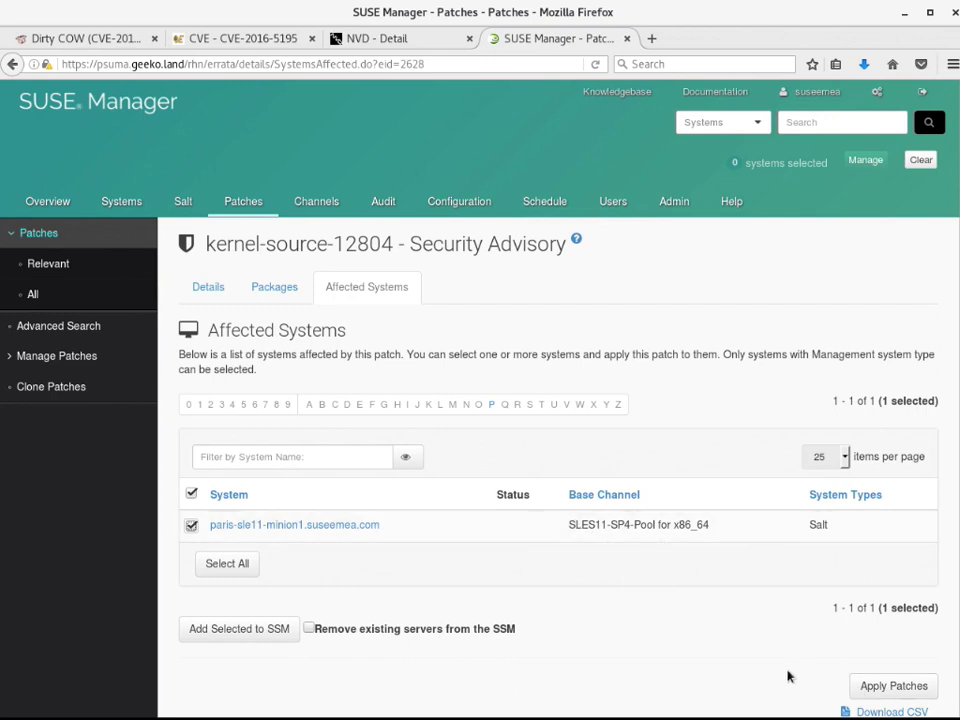
pyautogui.click(901, 692)
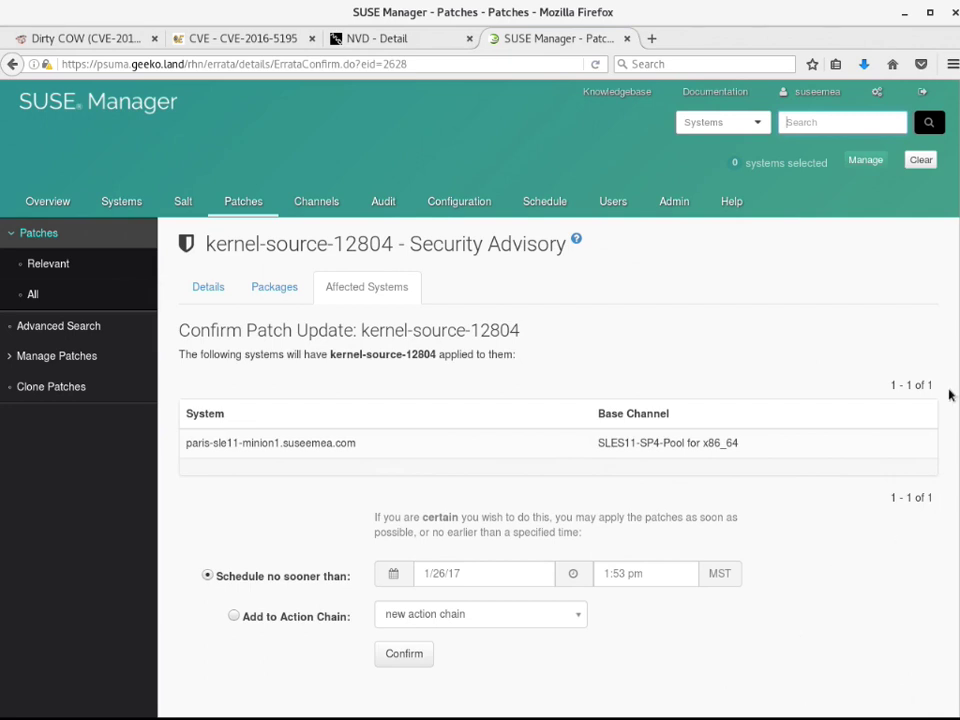
pyautogui.scroll(-1, 560, 400)
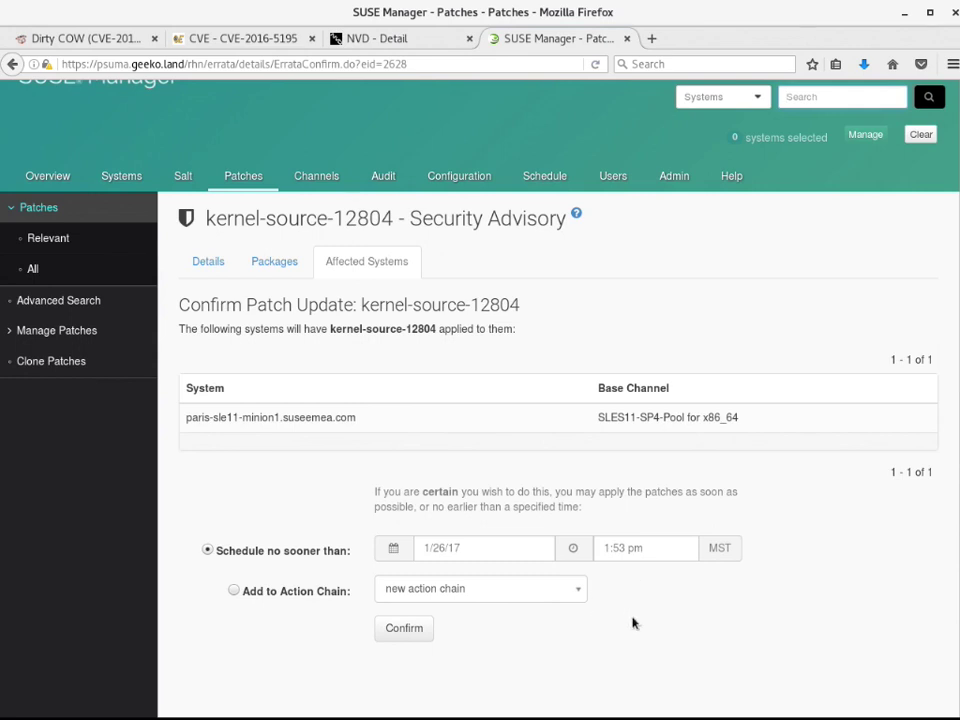
pyautogui.click(398, 630)
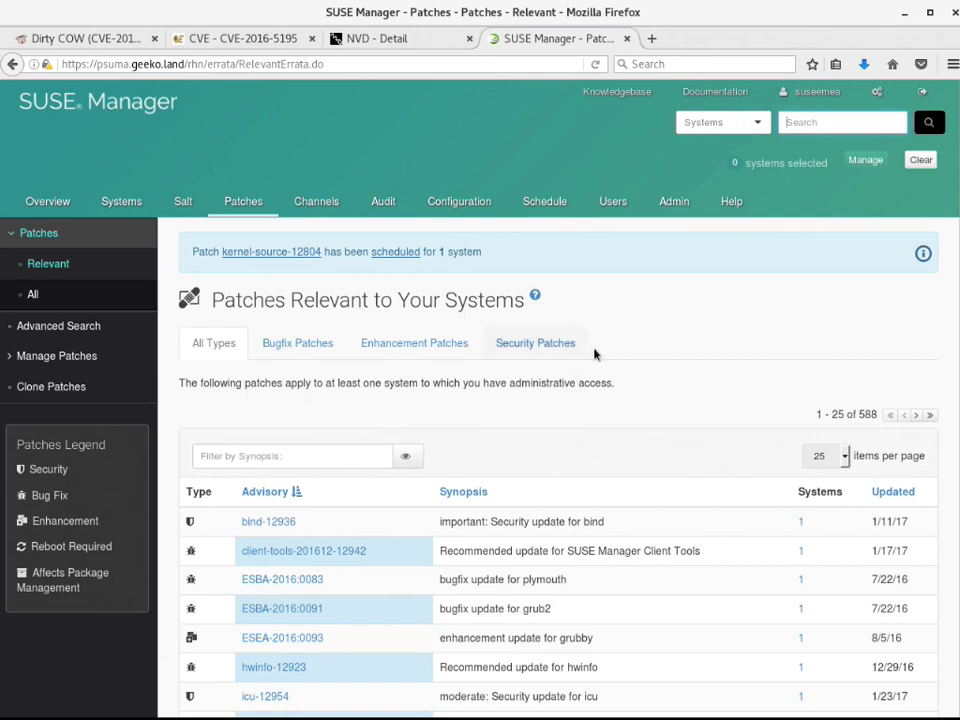
# Check which systems are in progress for the pending kernel-source-12804 patch update action.
pyautogui.click(546, 203)
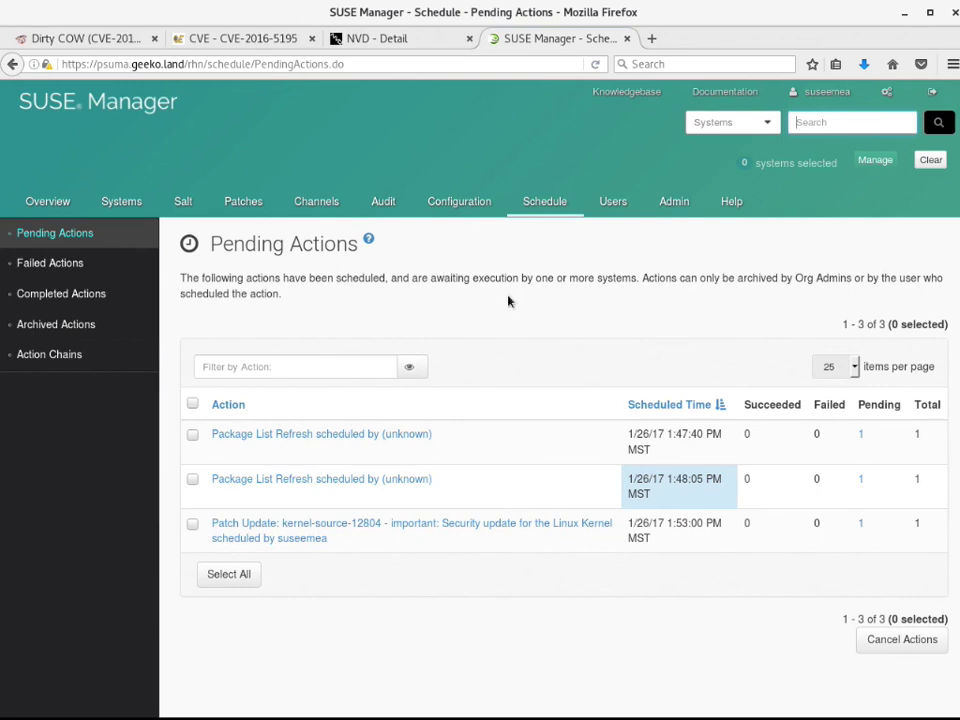
pyautogui.click(328, 525)
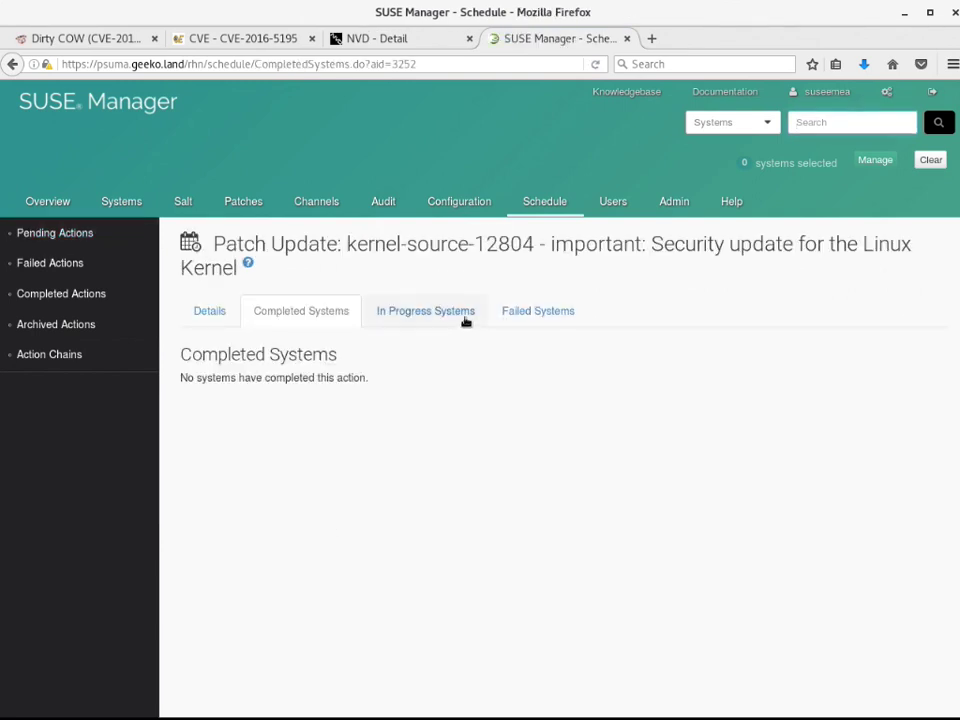
pyautogui.click(448, 310)
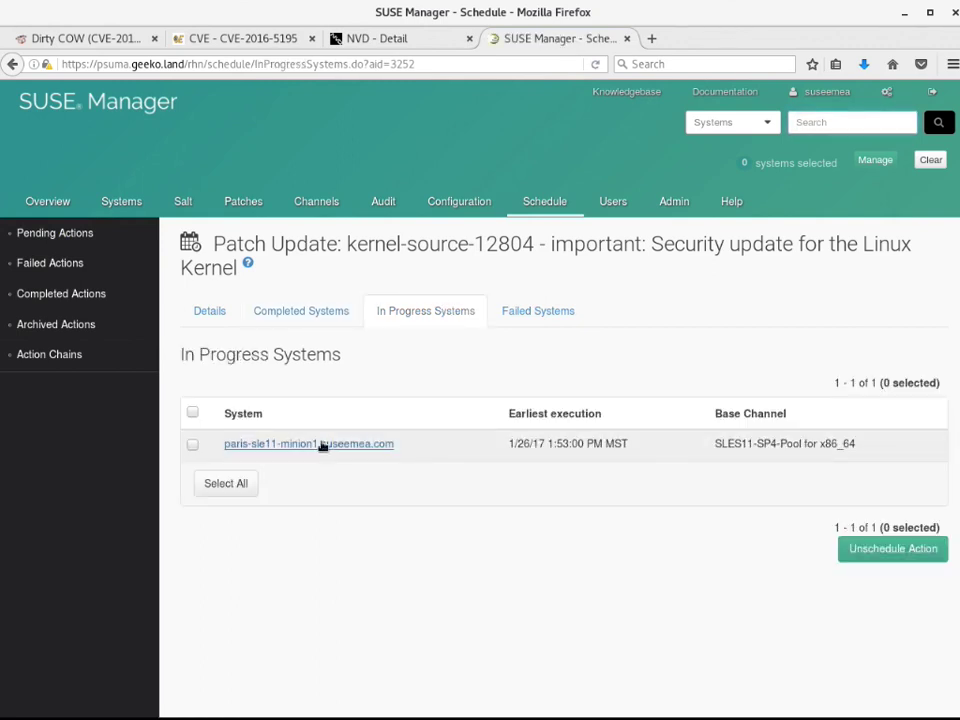
# Examine the kernel-source-12804 security advisory's description, affected channels, fixes, CVEs and package list.
pyautogui.click(214, 320)
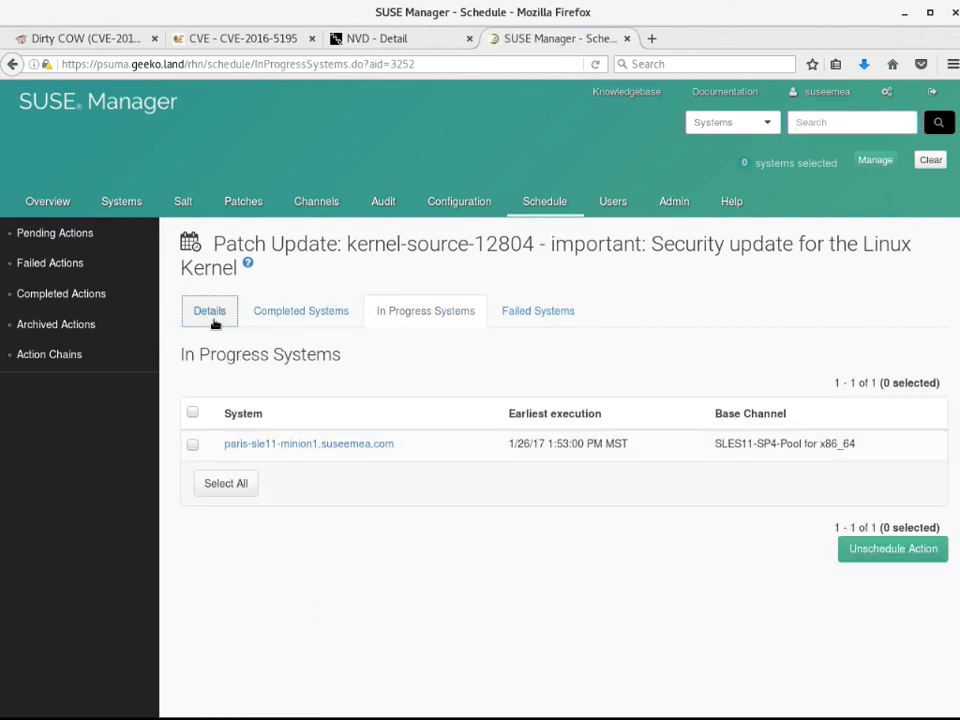
pyautogui.click(300, 476)
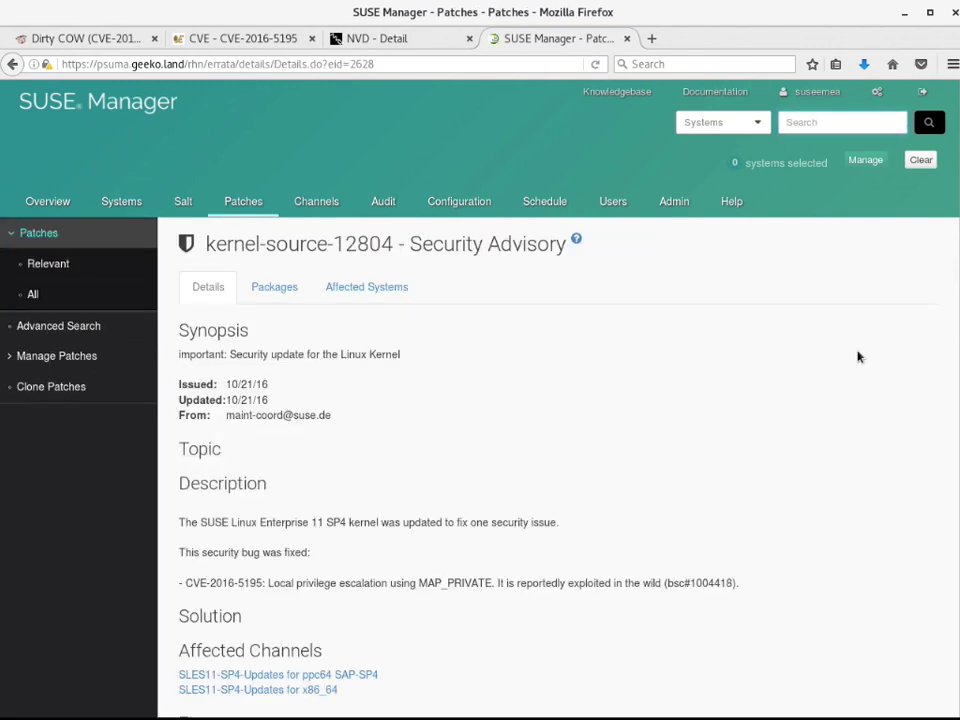
pyautogui.click(842, 122)
pyautogui.scroll(-4, 558, 400)
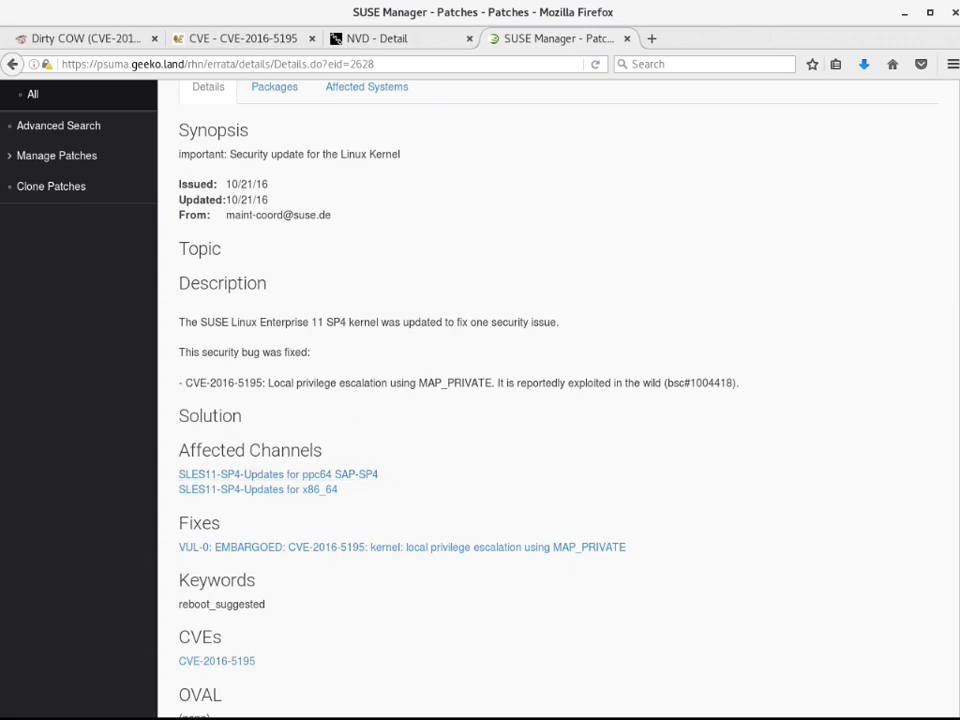
pyautogui.scroll(-4, 558, 400)
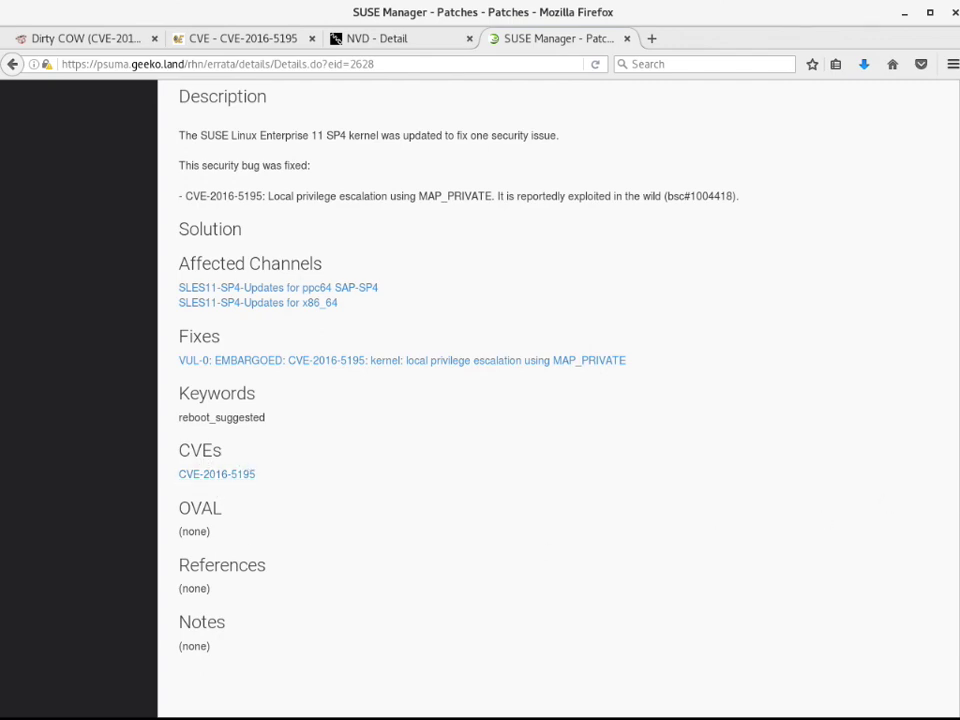
pyautogui.scroll(3, 957, 350)
pyautogui.scroll(3, 957, 350)
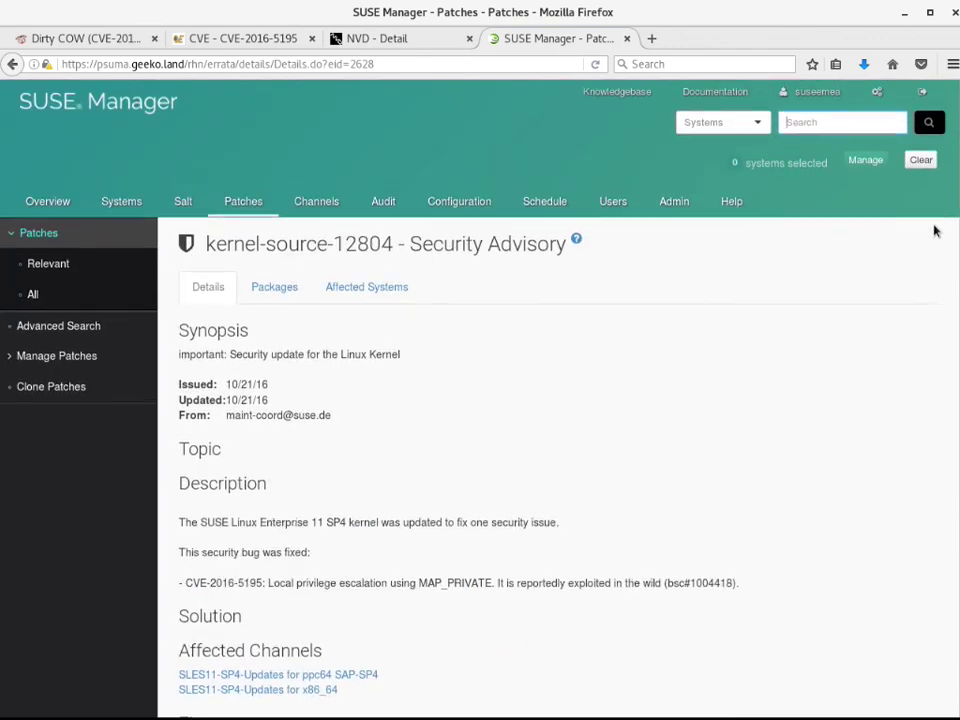
pyautogui.click(268, 290)
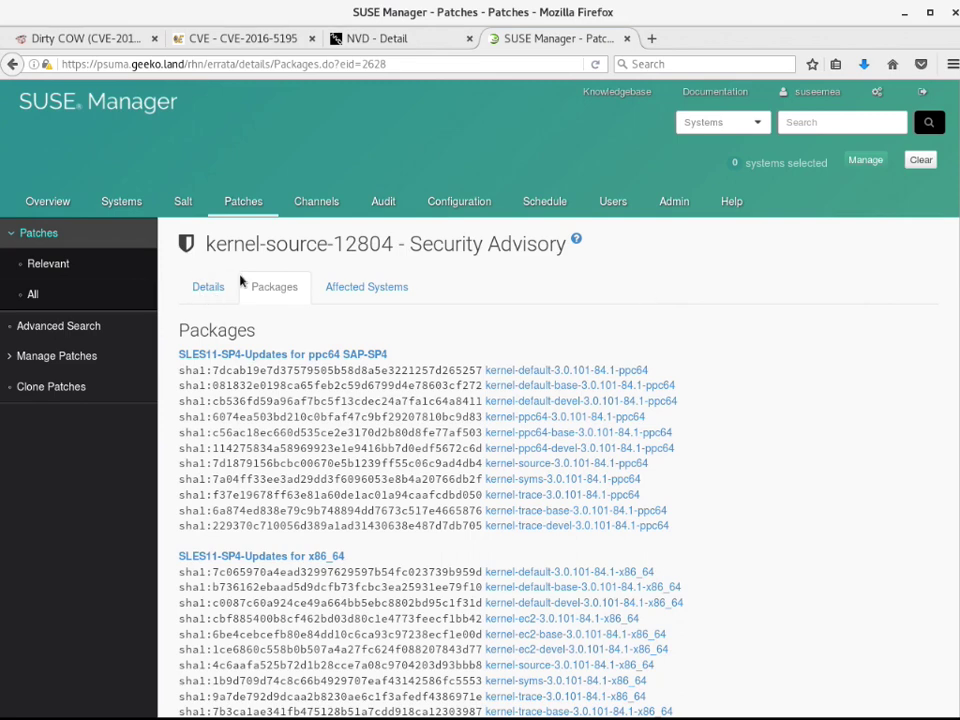
# Filter the relevant security patches by the synopsis "kernel" and look through the matching advisories and their CVEs.
pyautogui.click(243, 202)
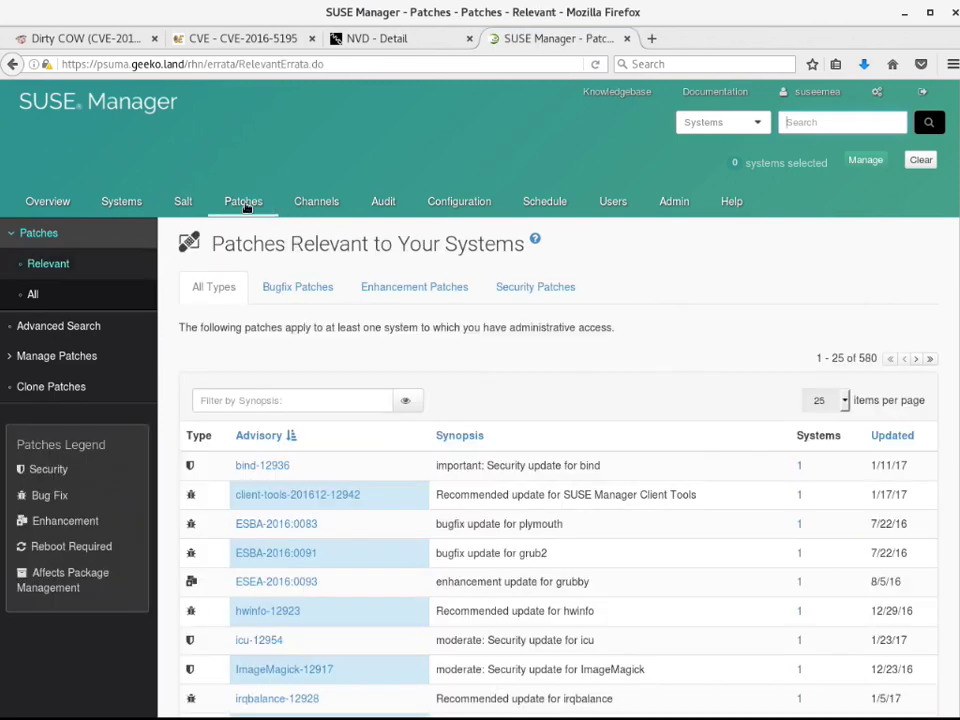
pyautogui.click(534, 288)
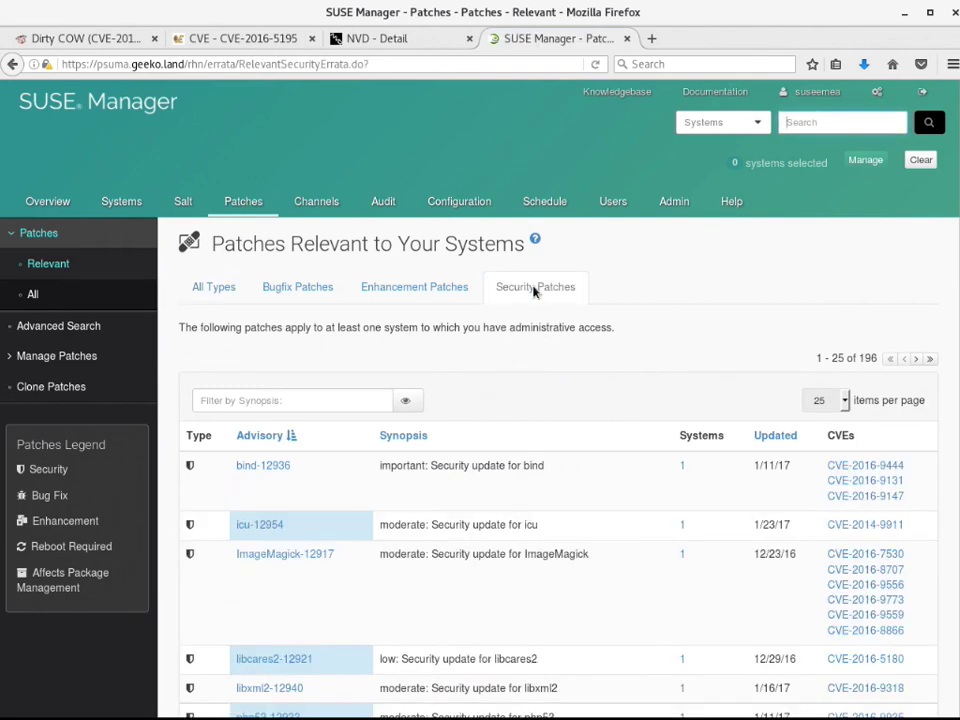
pyautogui.click(326, 399)
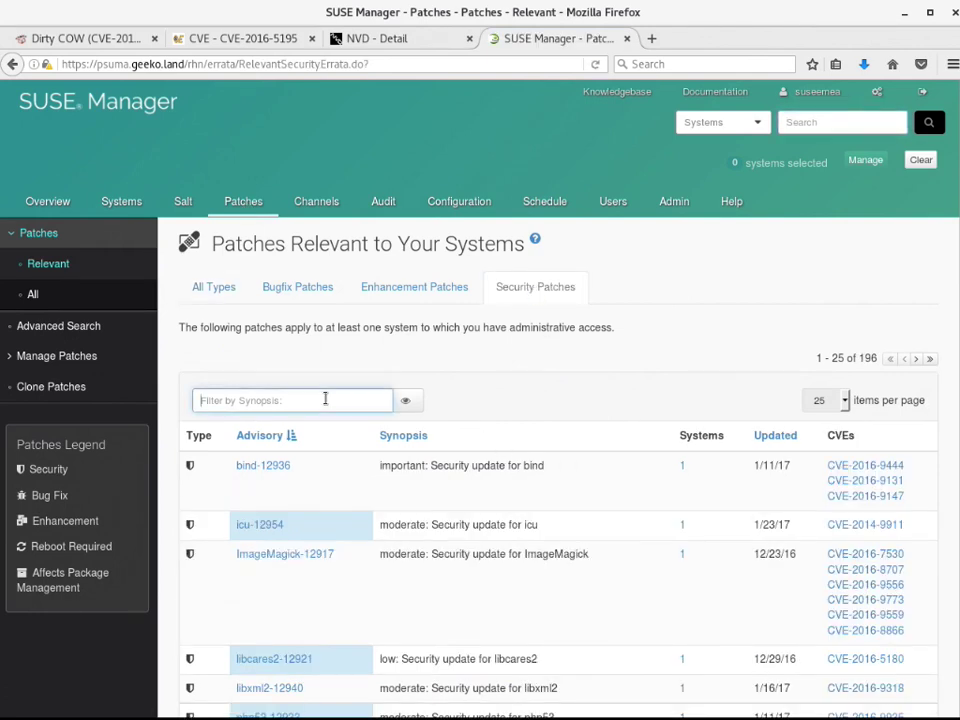
pyautogui.write('kernel')
pyautogui.press('Return')
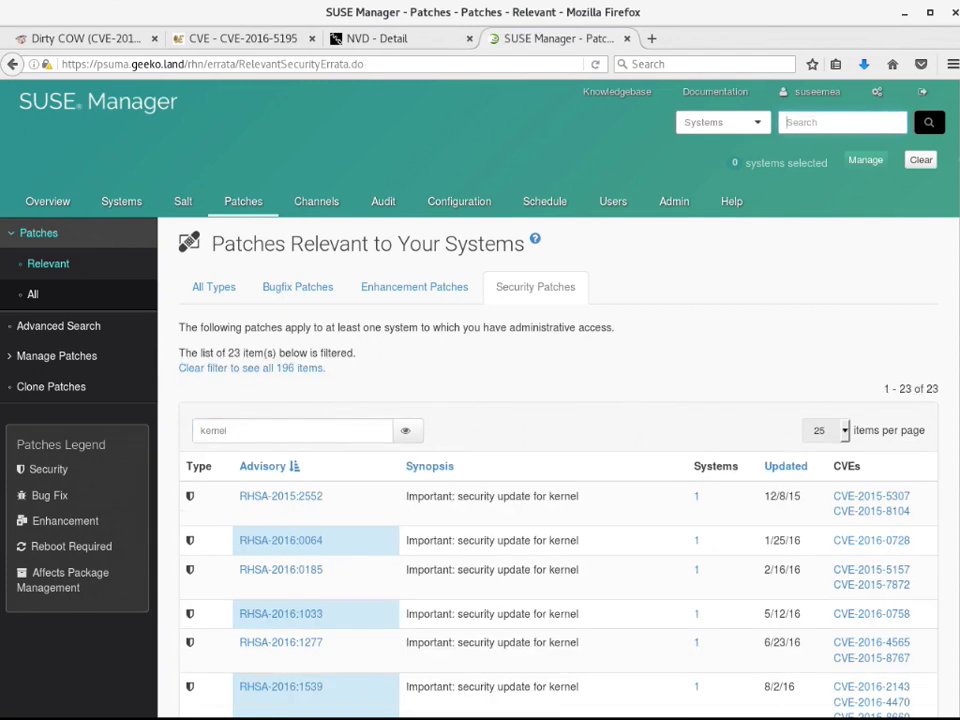
pyautogui.moveTo(950, 160); pyautogui.dragTo(951, 417)
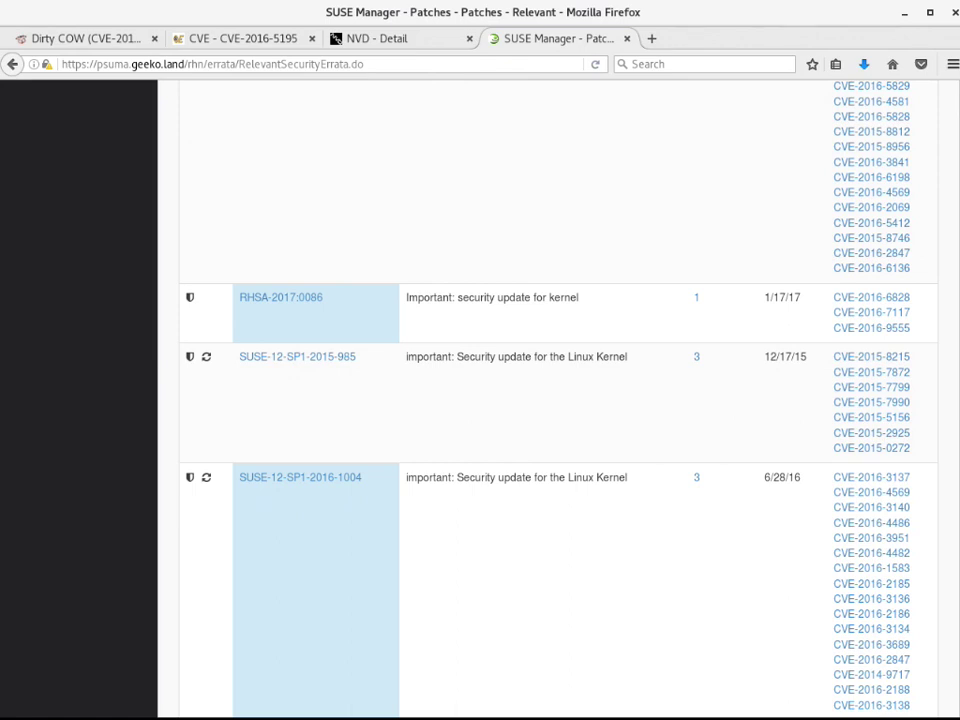
pyautogui.press('Home')
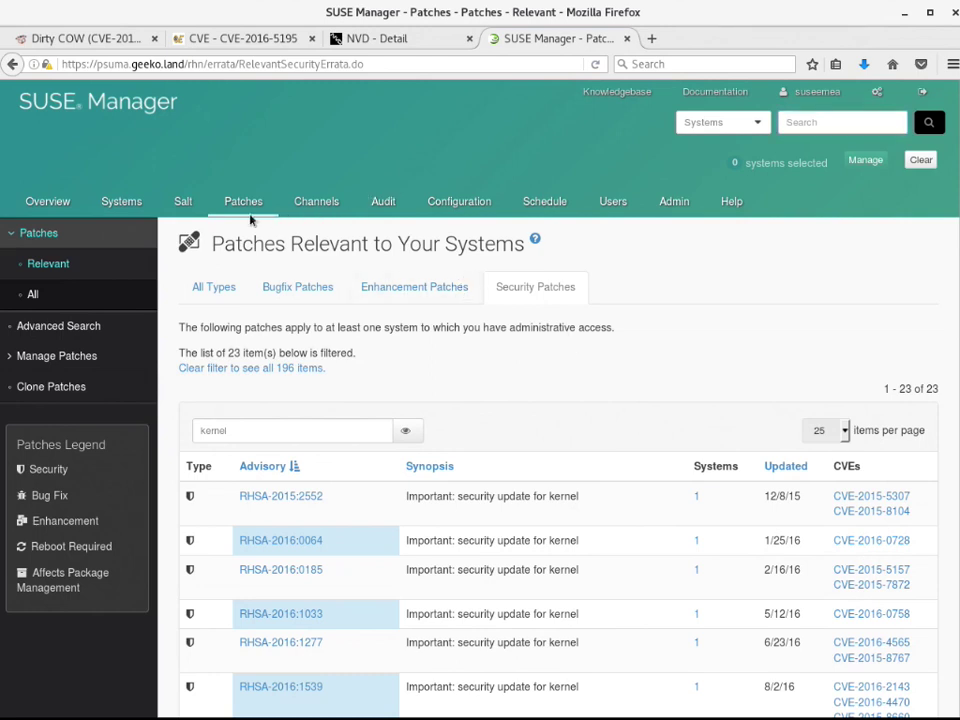
# Examine the history event of paris-sle11-minion1.suseemea.com for the completed kernel-source-12804 patch update scheduled at 1:53:00 PM.
pyautogui.click(545, 201)
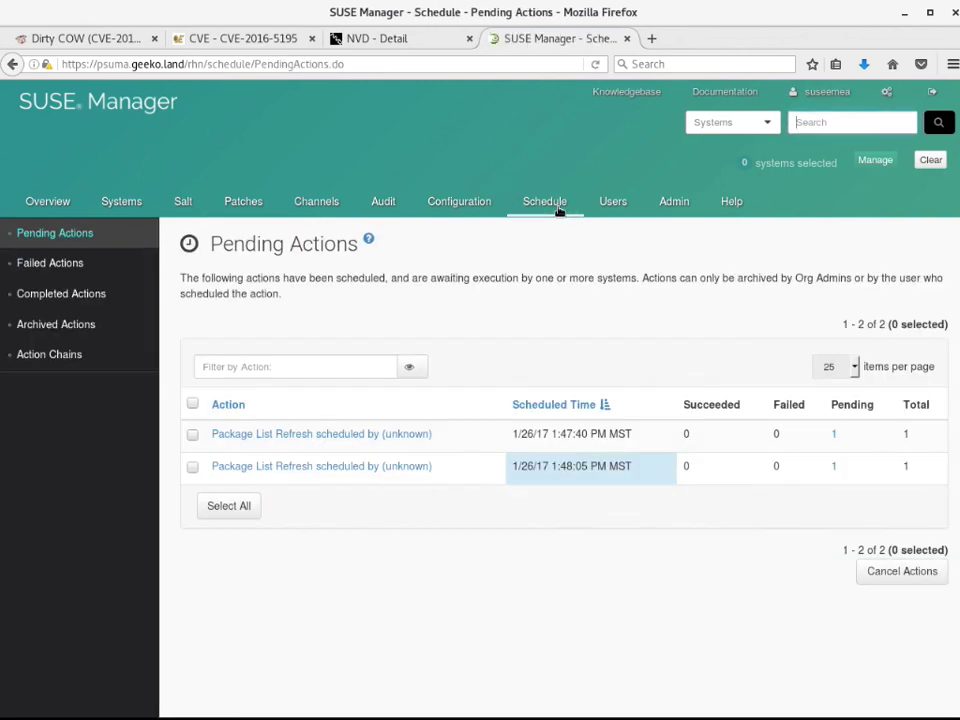
pyautogui.click(58, 296)
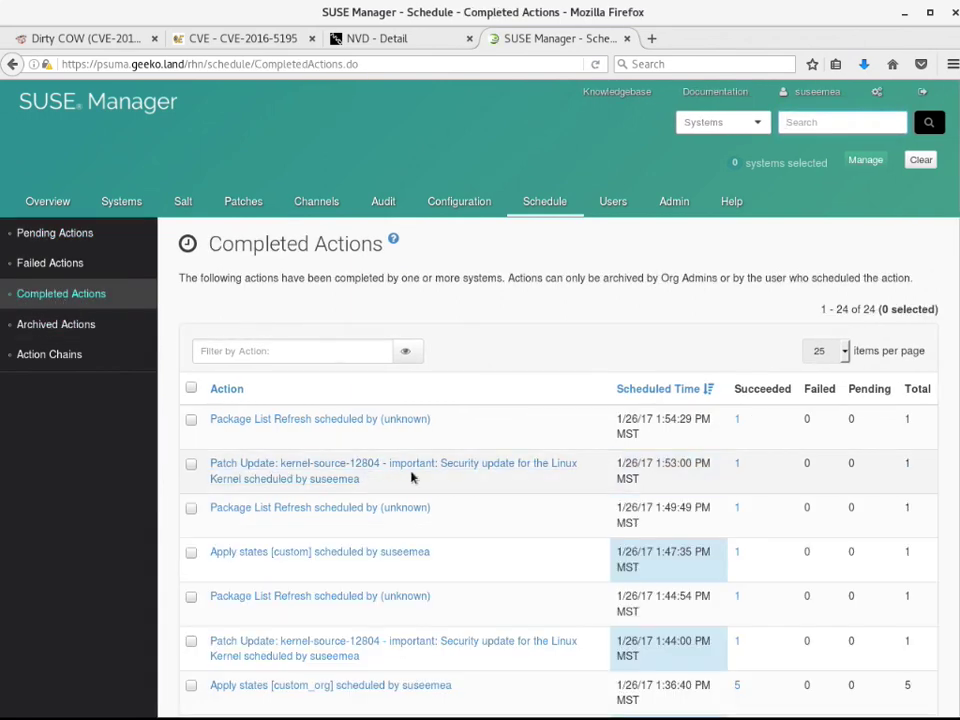
pyautogui.click(736, 462)
pyautogui.click(354, 441)
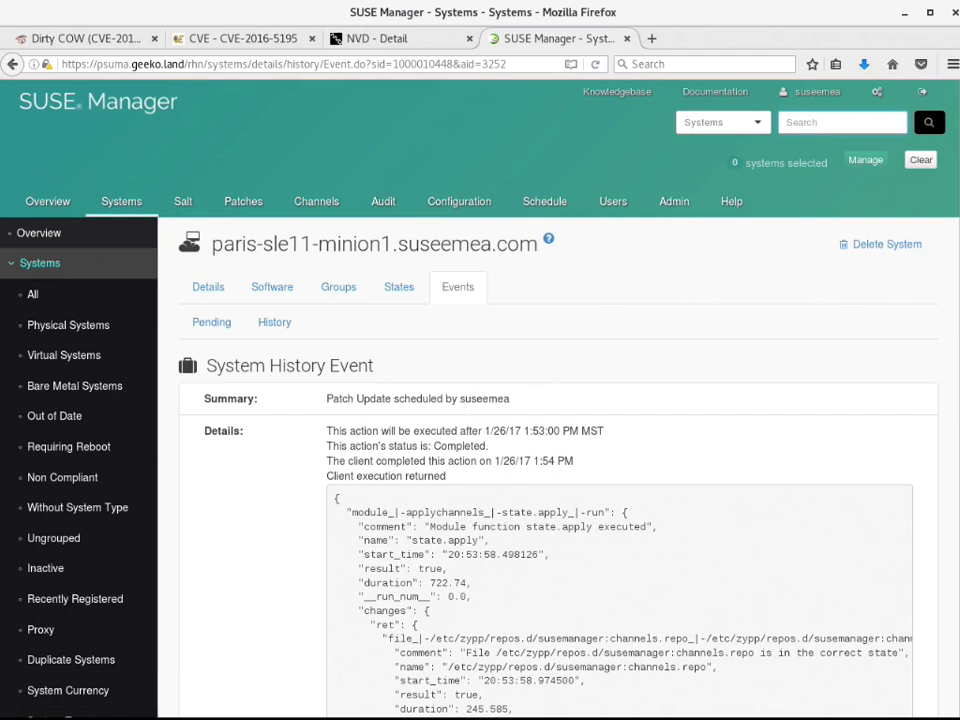
pyautogui.scroll(-5, 581, 317)
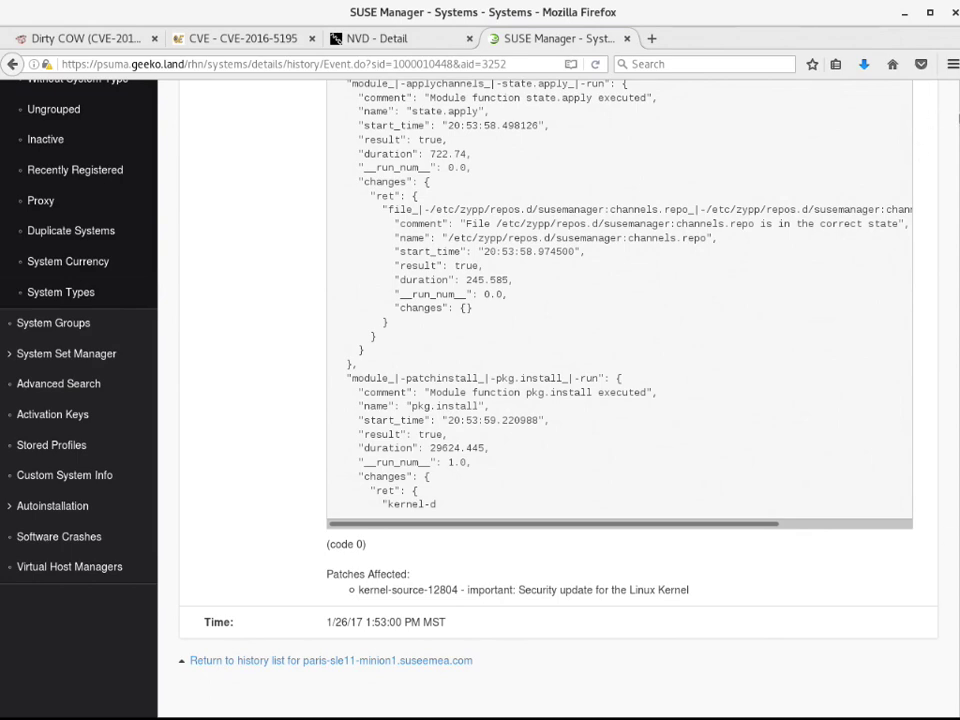
# Open a new CVE audit and set the CVE number to CVE-2016-5195.
pyautogui.scroll(8, 560, 400)
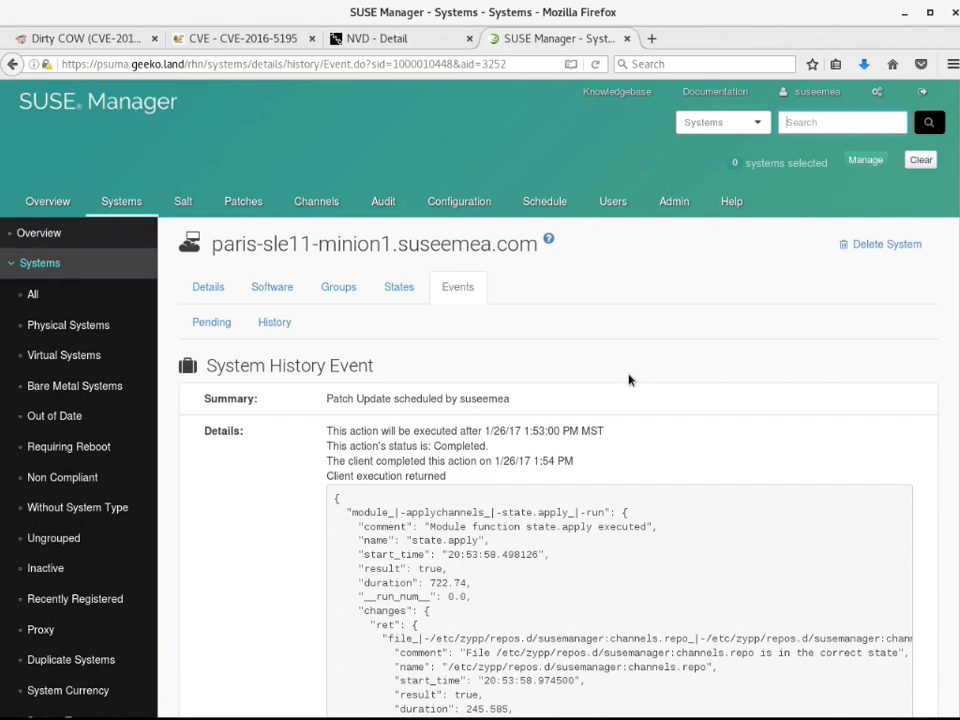
pyautogui.click(383, 202)
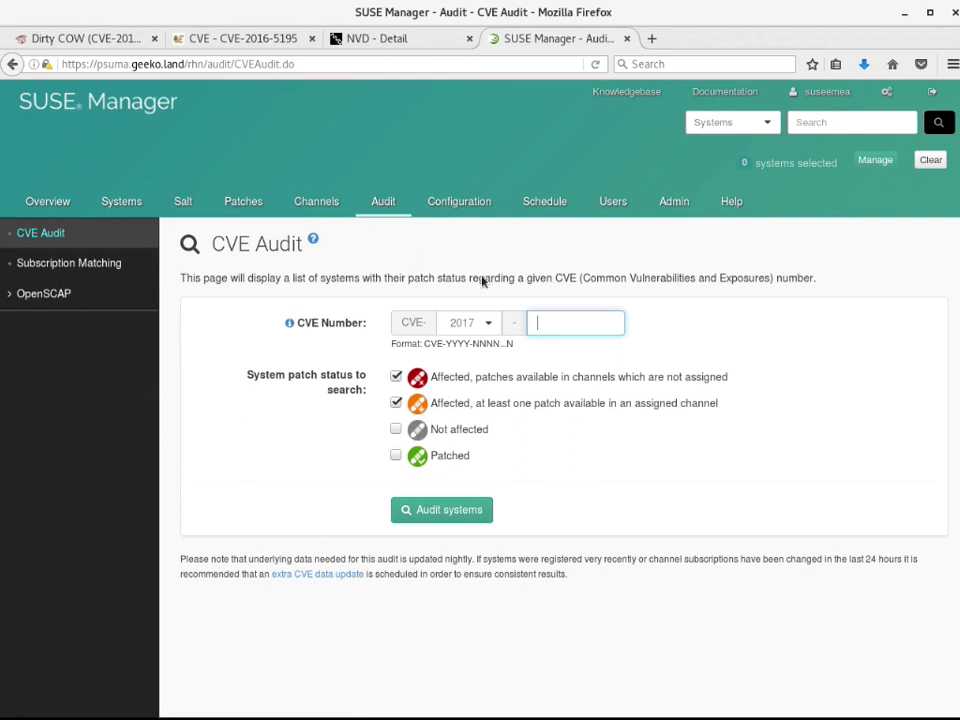
pyautogui.click(482, 324)
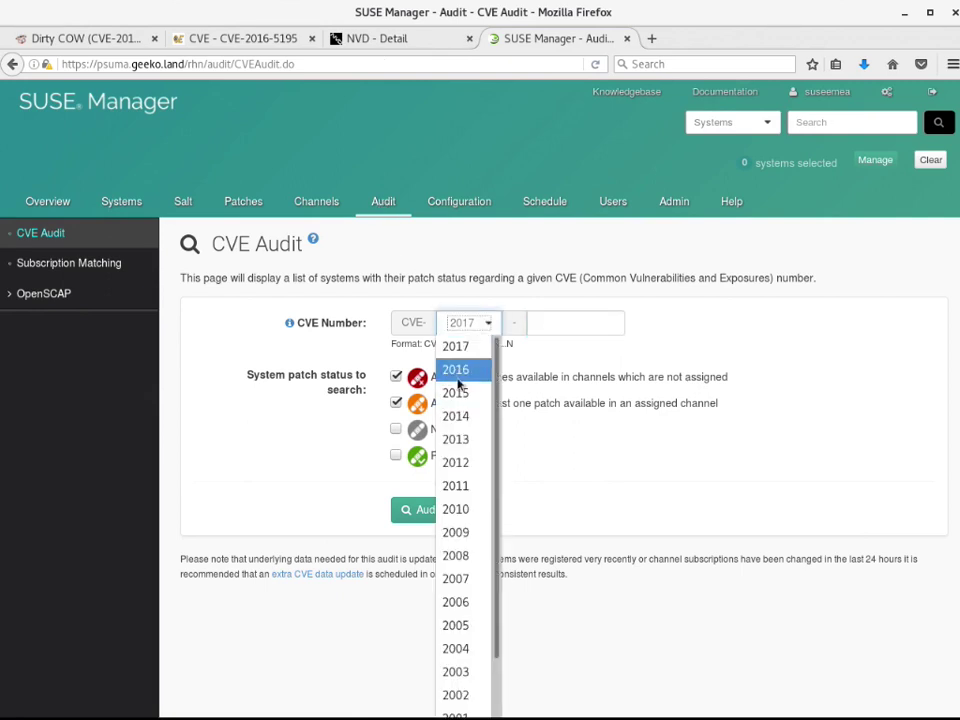
pyautogui.click(455, 369)
pyautogui.click(550, 323)
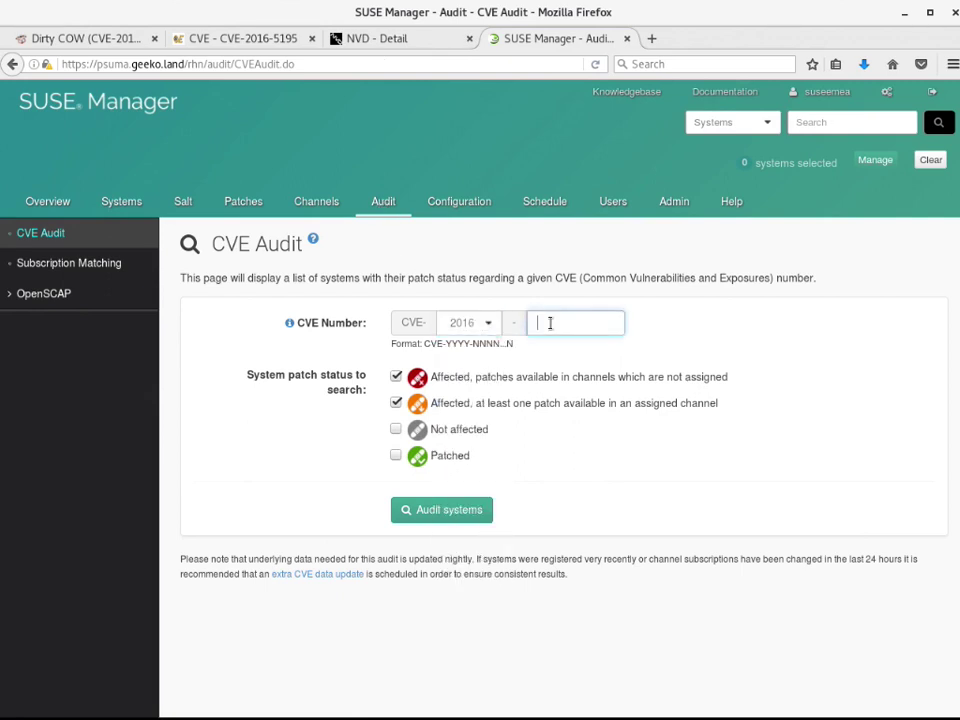
pyautogui.write('51')
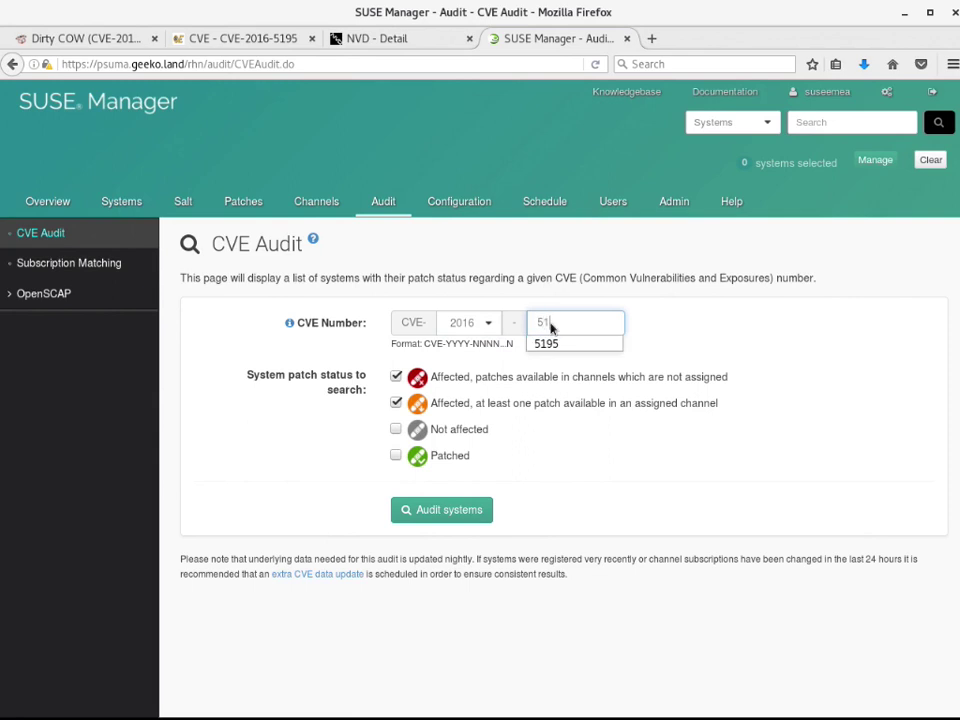
pyautogui.write('95')
# Include the Not affected and Patched statuses in the search and audit the systems.
pyautogui.click(394, 437)
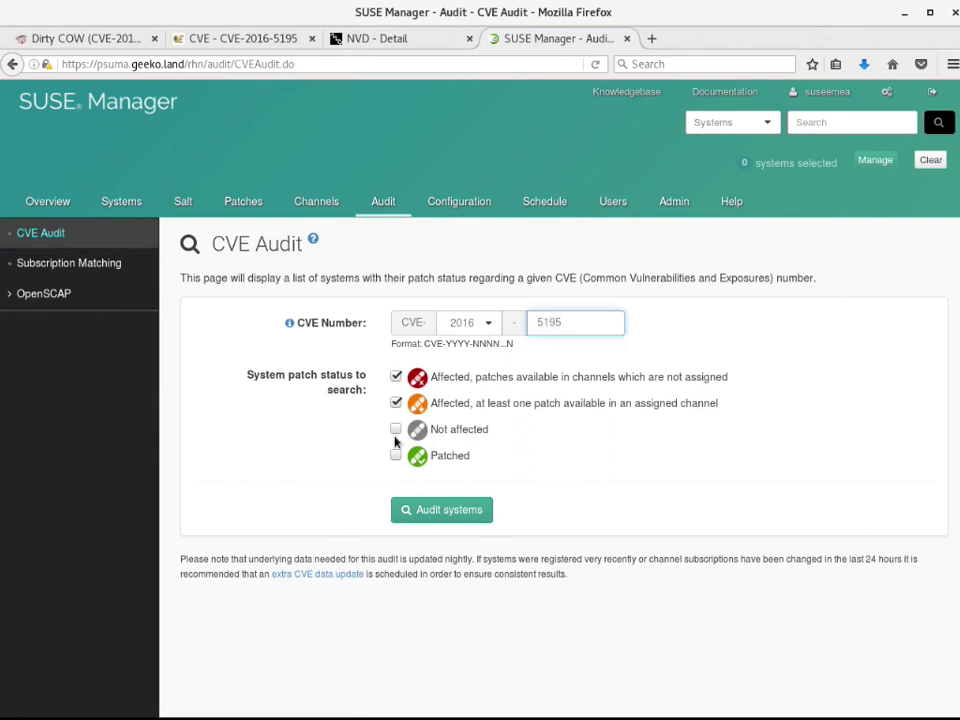
pyautogui.click(396, 429)
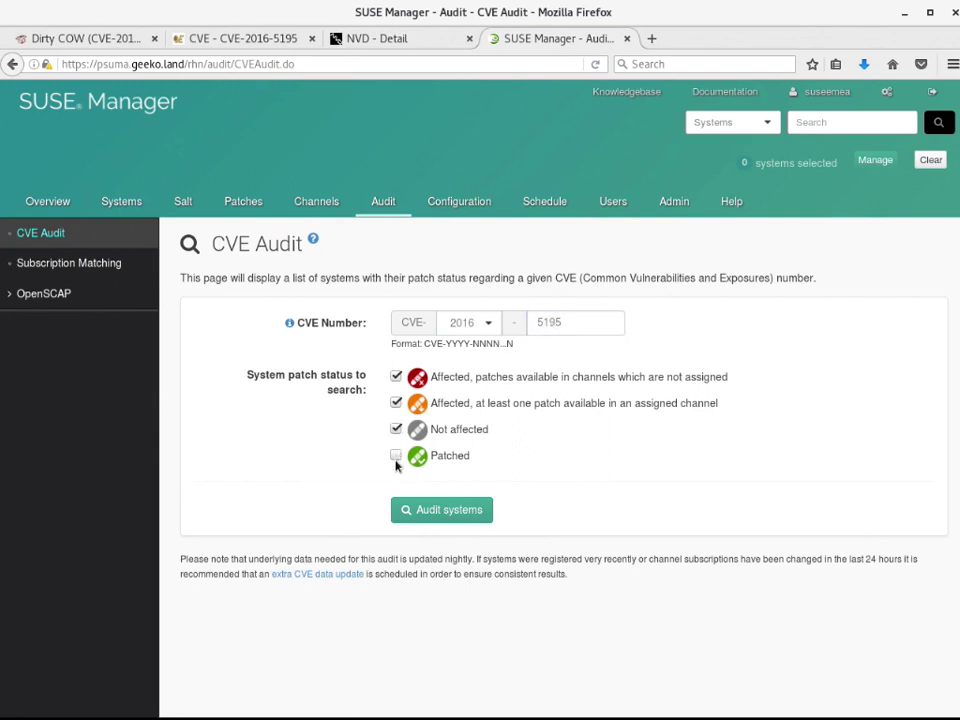
pyautogui.click(396, 456)
pyautogui.click(455, 515)
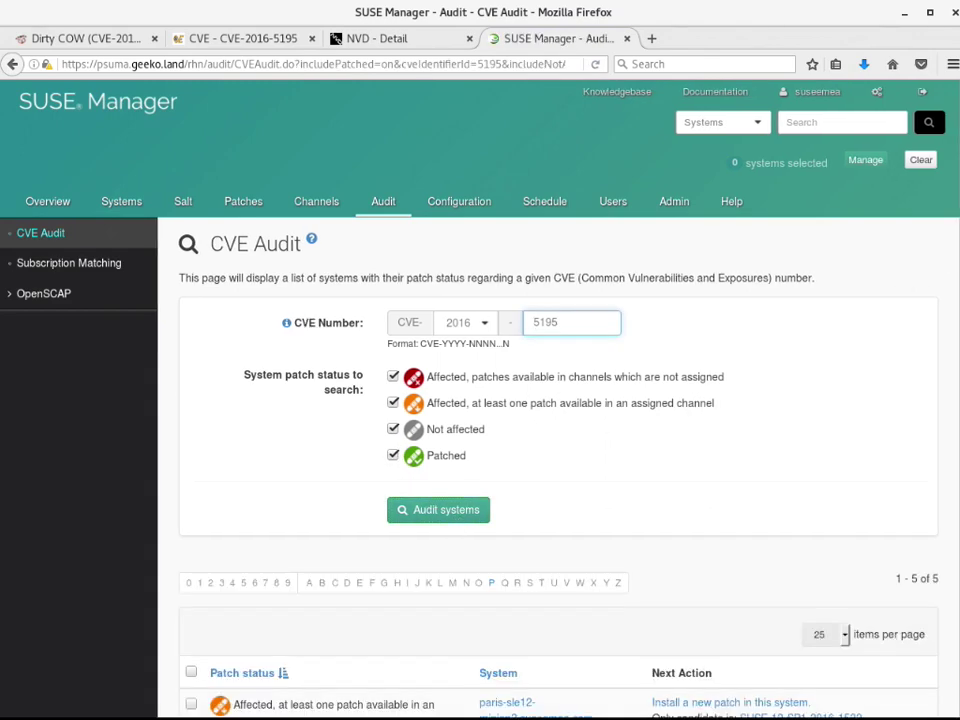
# Download the audit results as CSV and open them in LibreOffice Calc, importing with UTF-8 and tab, comma and semicolon separators.
pyautogui.scroll(-6, 664, 625)
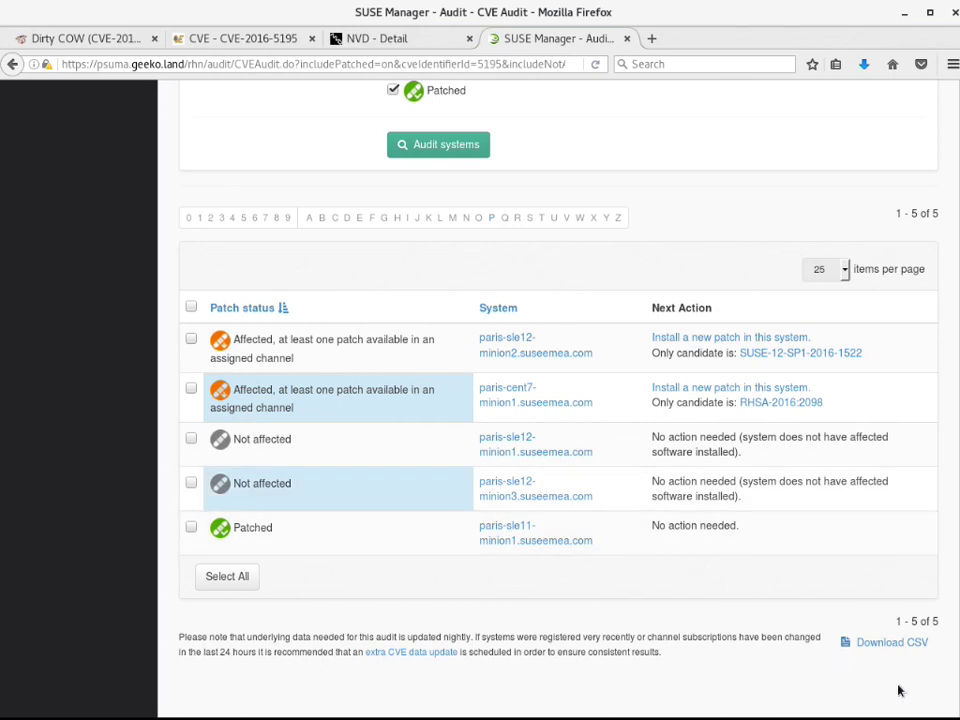
pyautogui.click(887, 646)
pyautogui.click(621, 421)
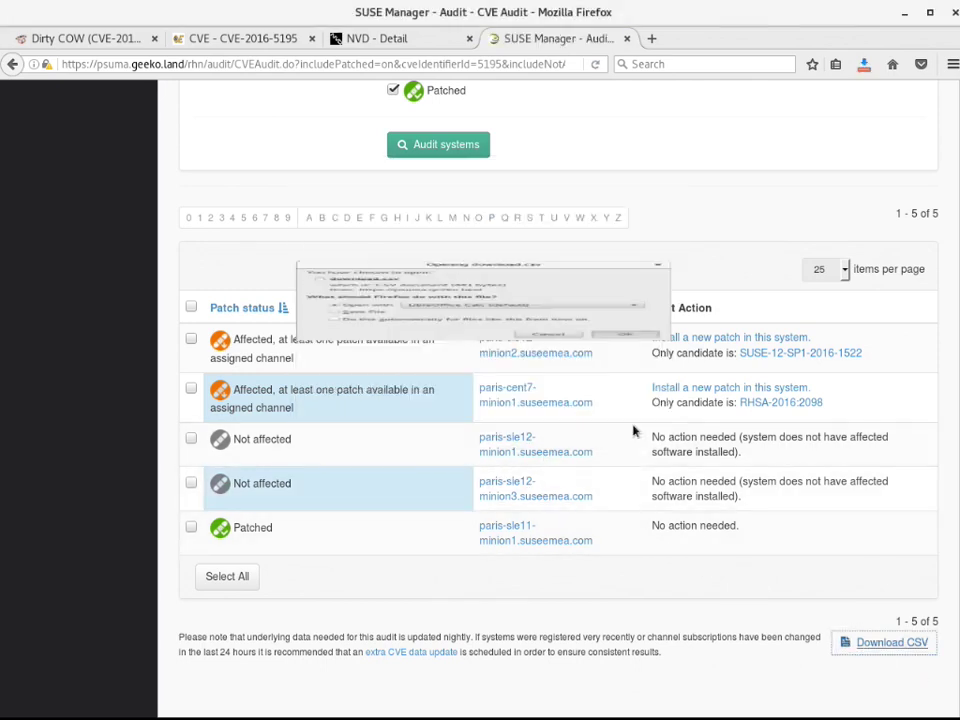
pyautogui.click(904, 13)
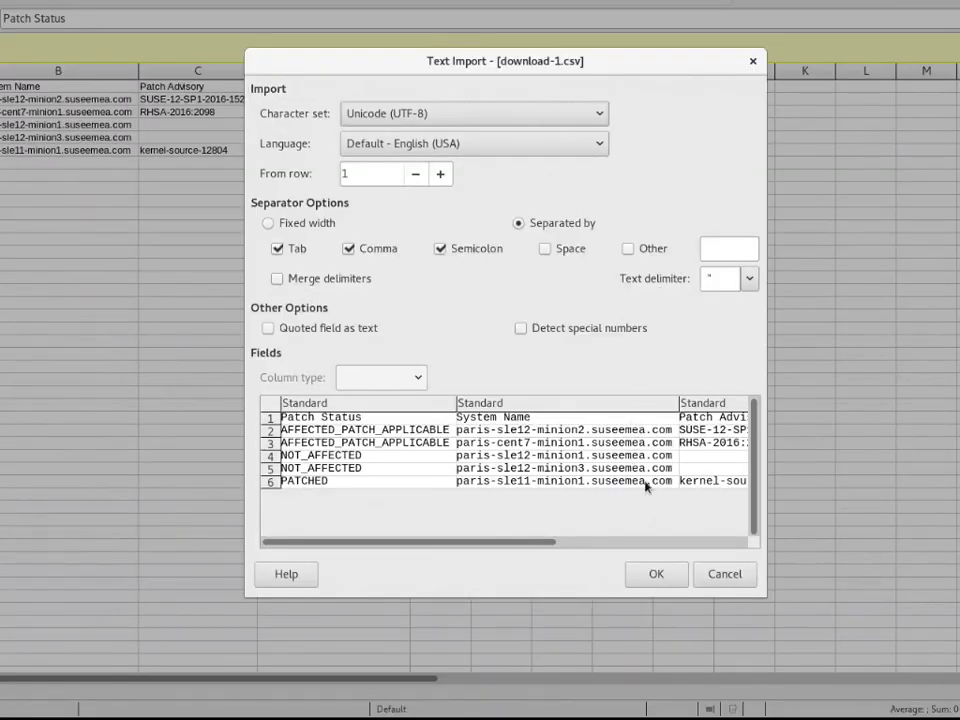
pyautogui.click(656, 575)
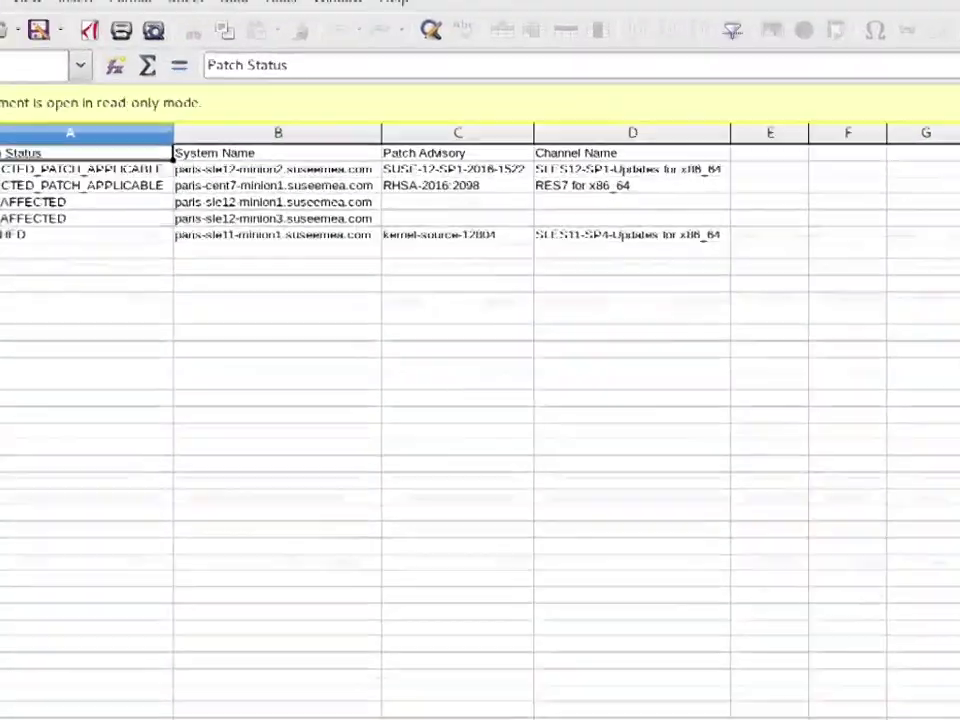